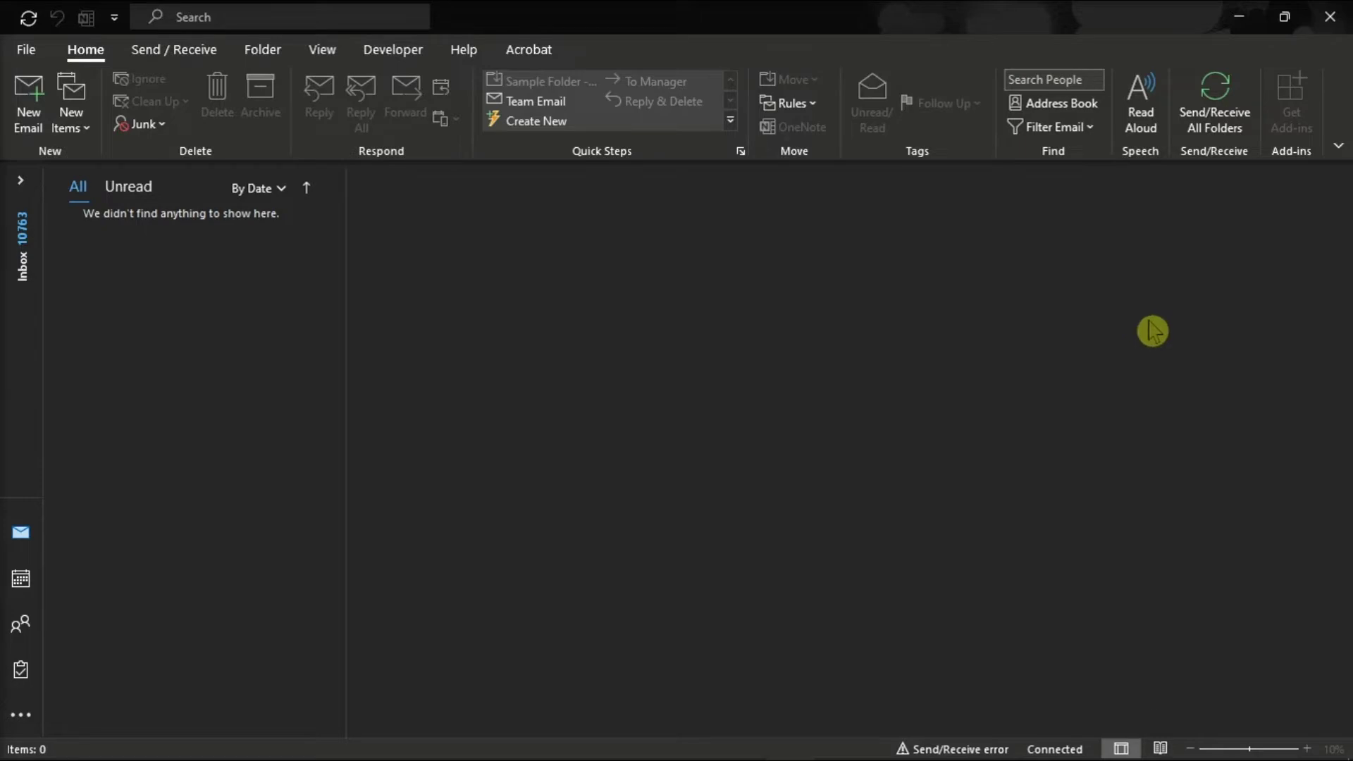
Step: In the All Accounts send/receive group, set the first account to download complete items including attachments
click(27, 56)
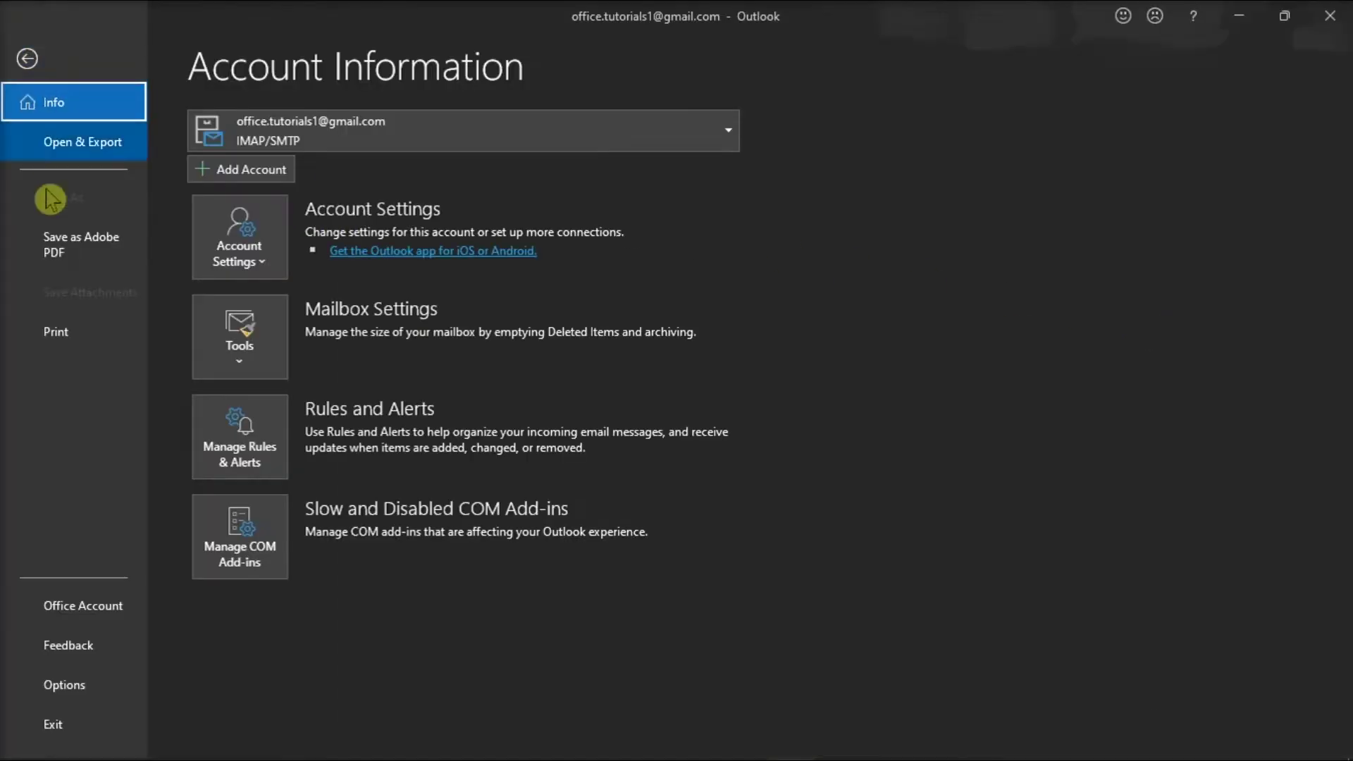
click(85, 700)
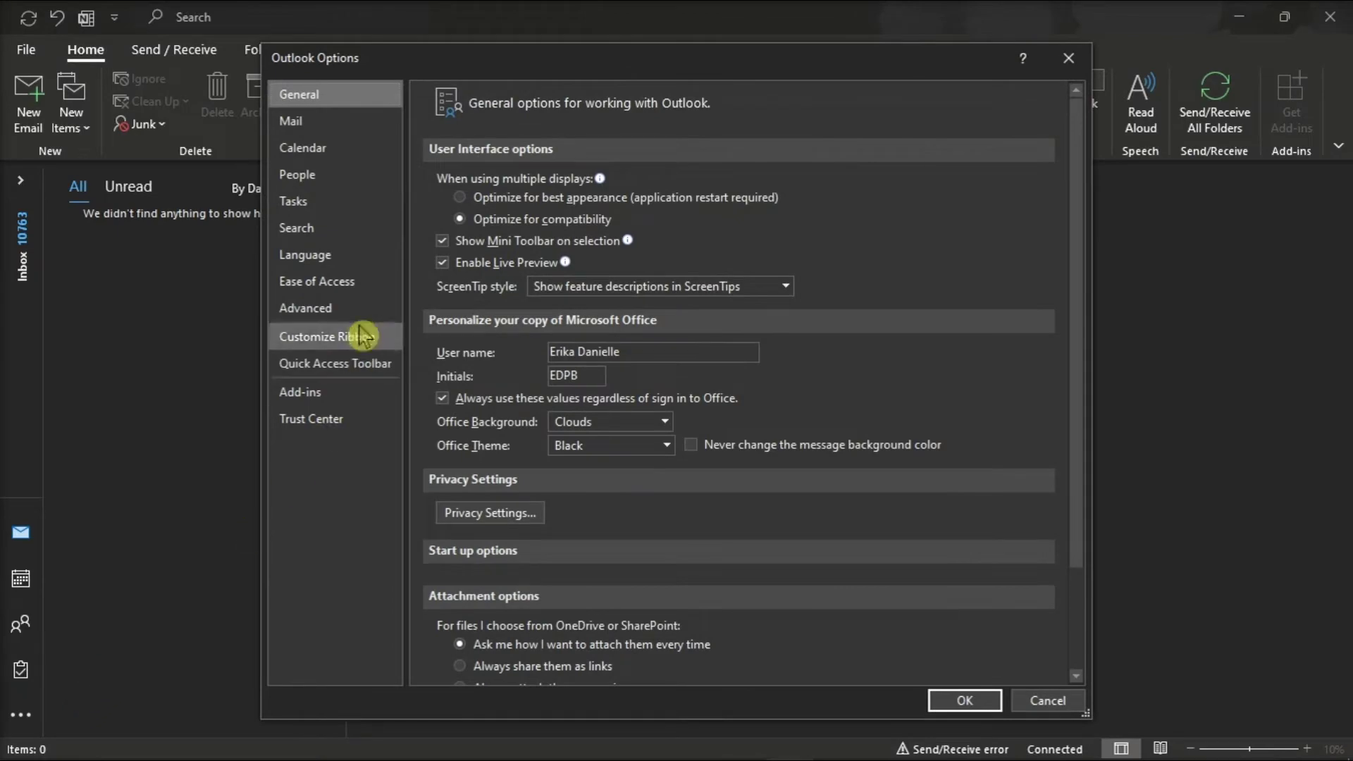
click(356, 313)
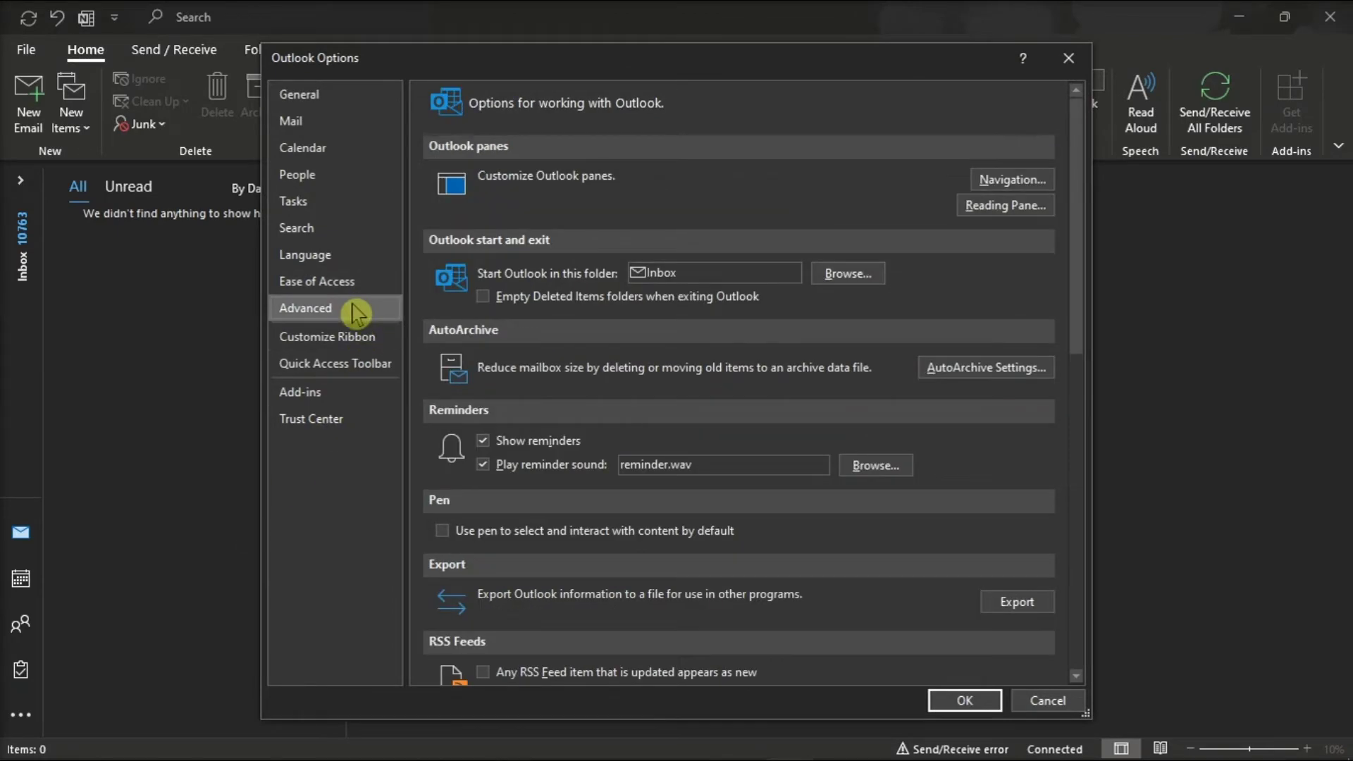
scroll(983, 433, down, 4)
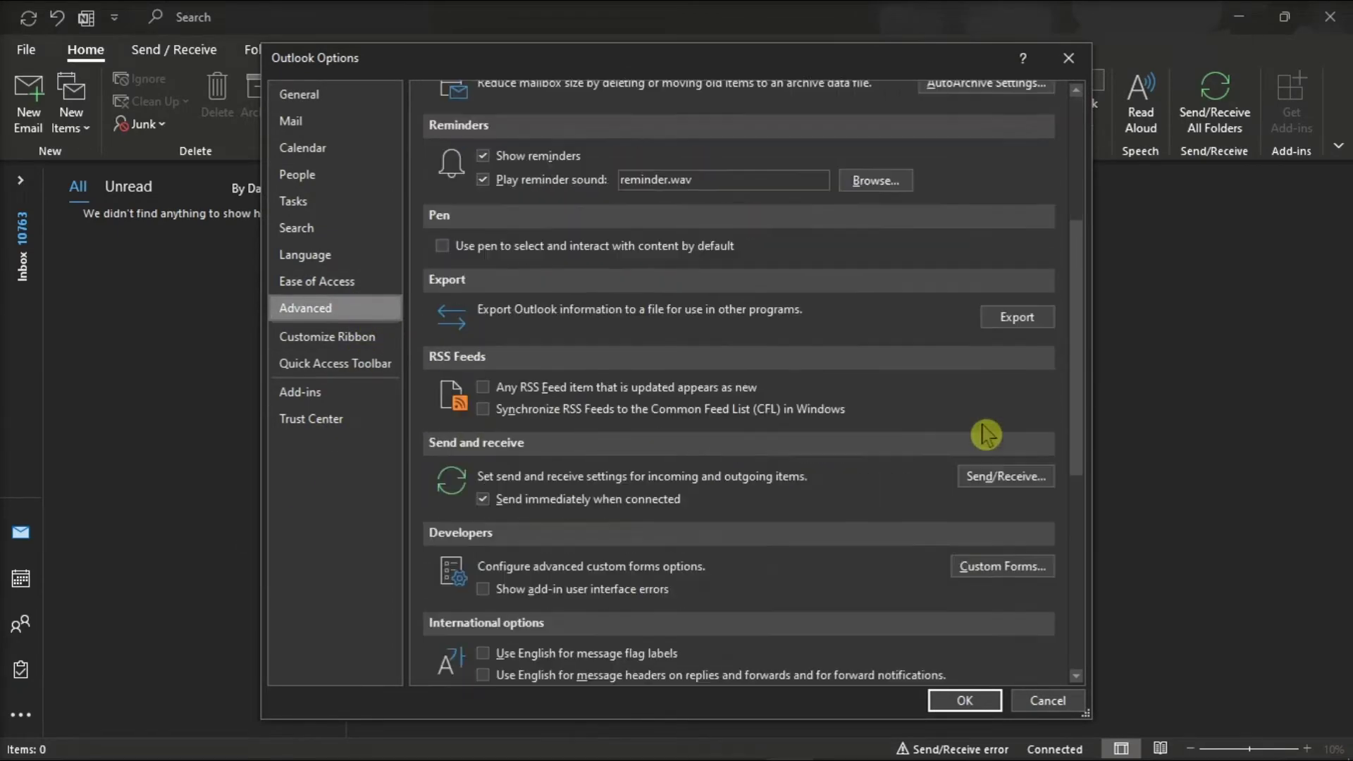
scroll(985, 434, down, 1)
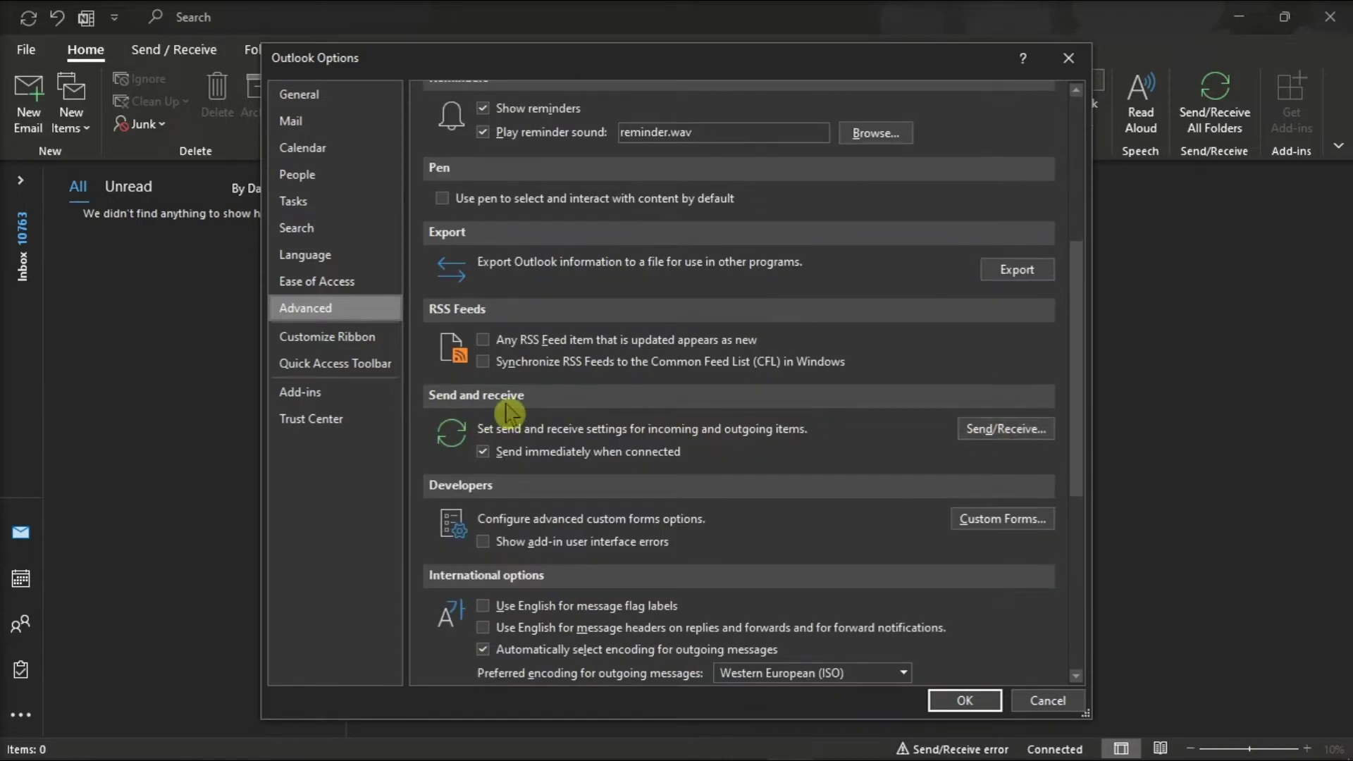
click(991, 437)
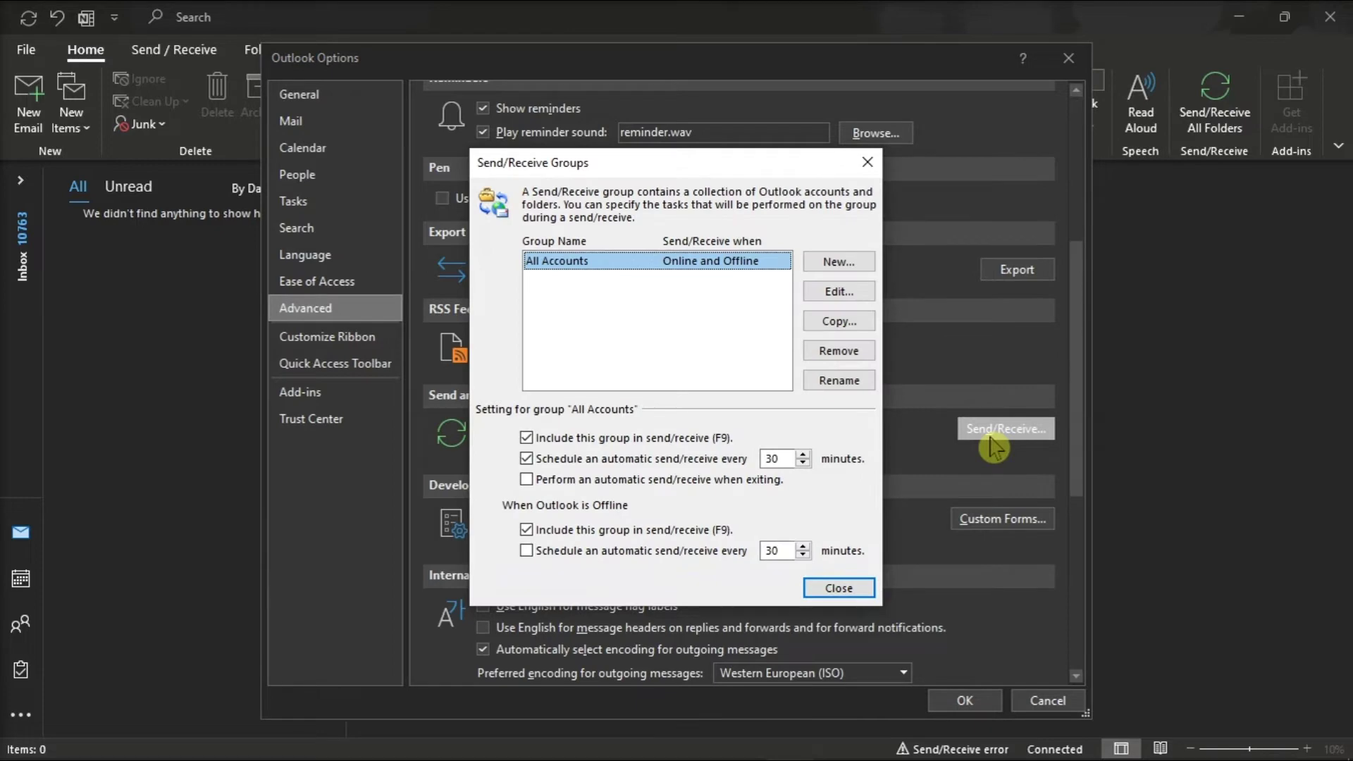
click(839, 292)
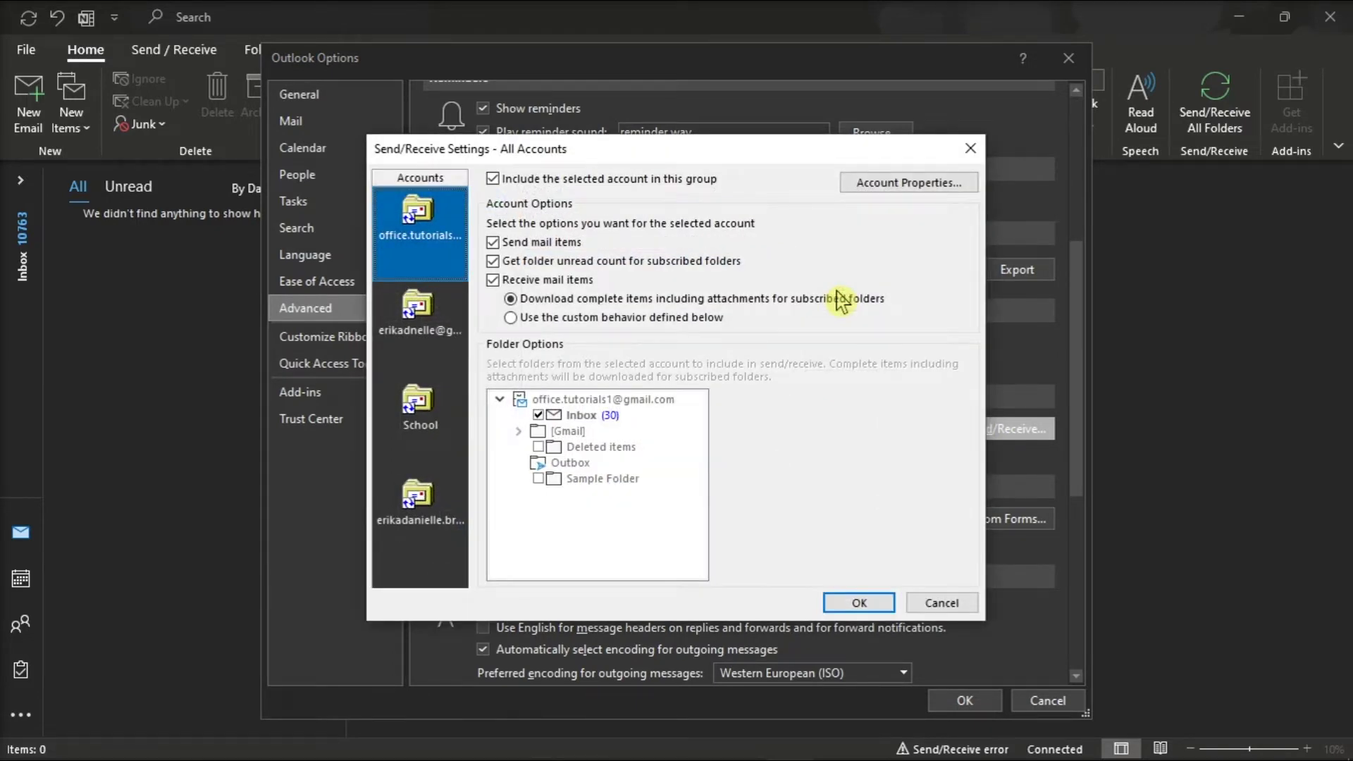
click(442, 237)
click(511, 301)
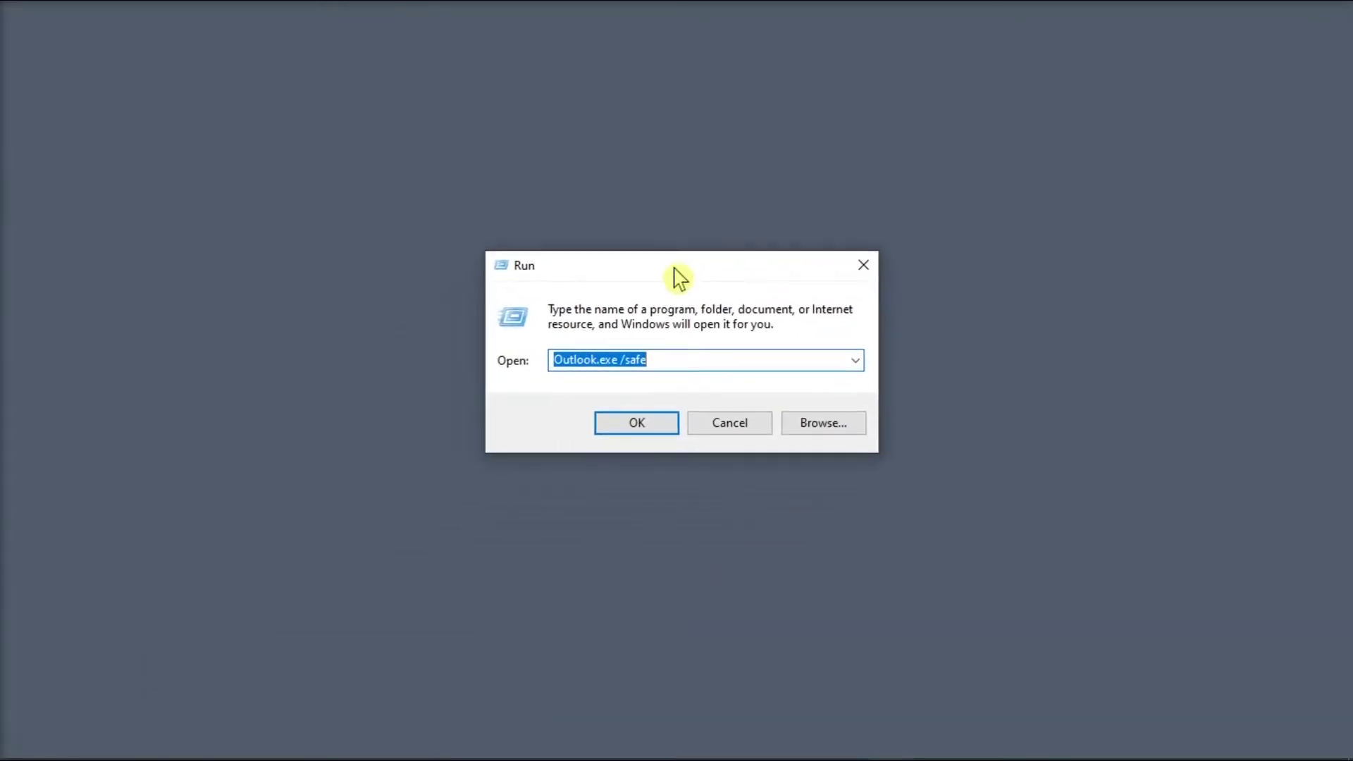
Step: Run Outlook.exe /safe from the Run dialog to launch Outlook in safe mode
click(691, 361)
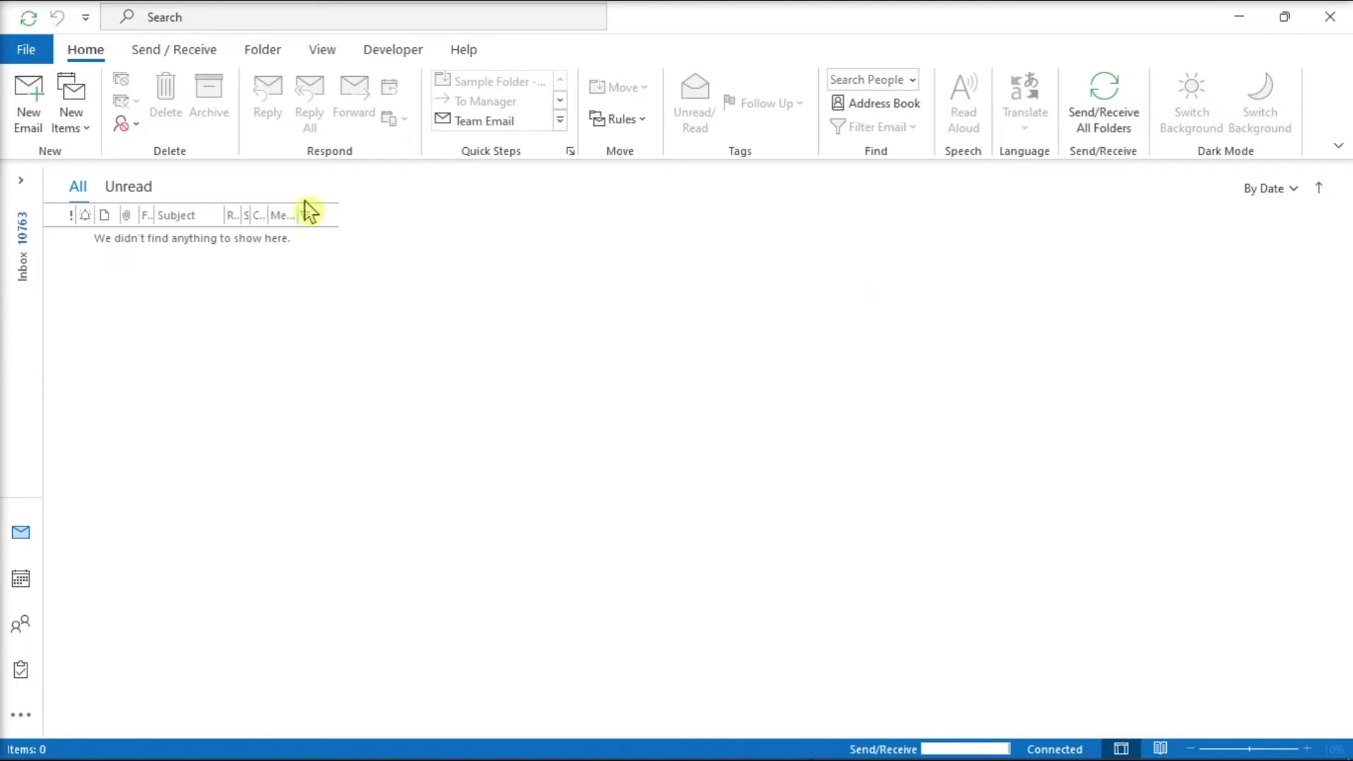
Step: Review Outlook's active, inactive and disabled add-ins, then open the COM Add-ins manager
click(26, 49)
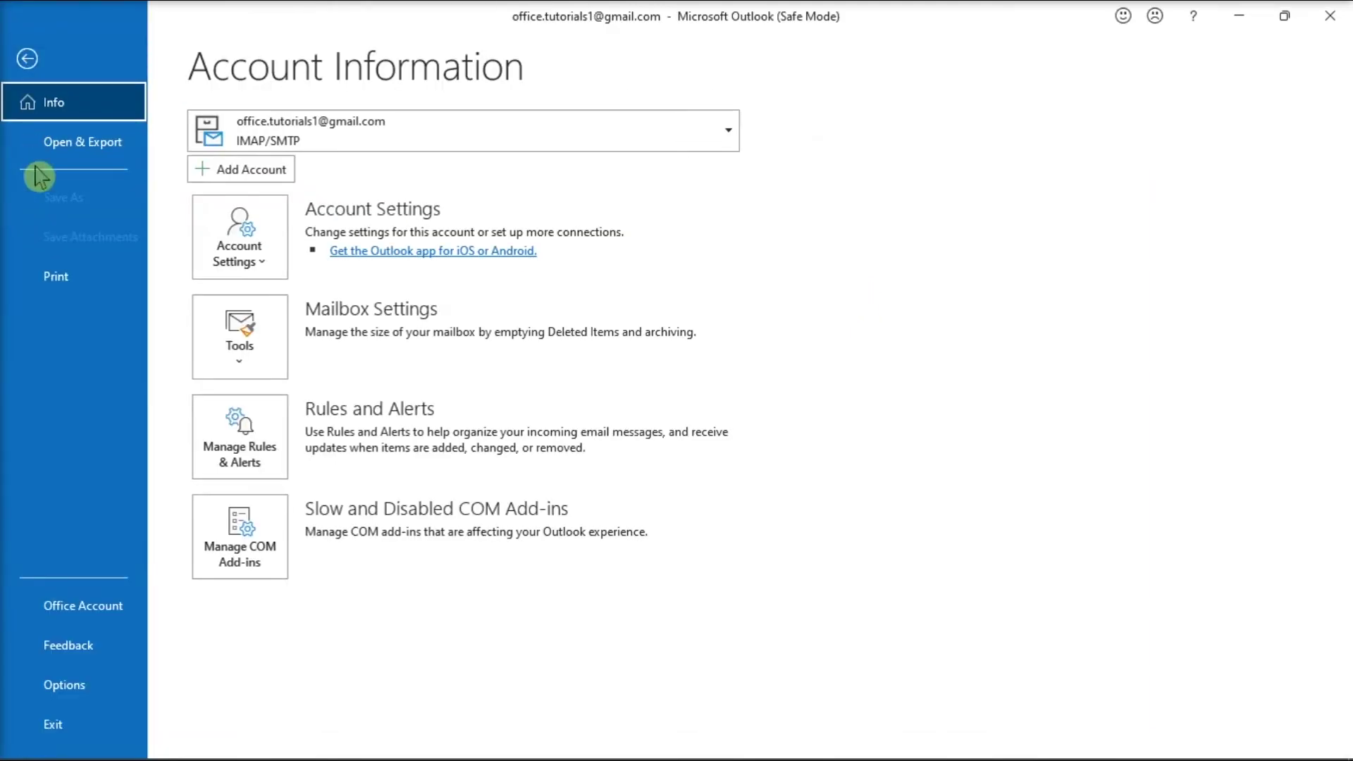
click(63, 700)
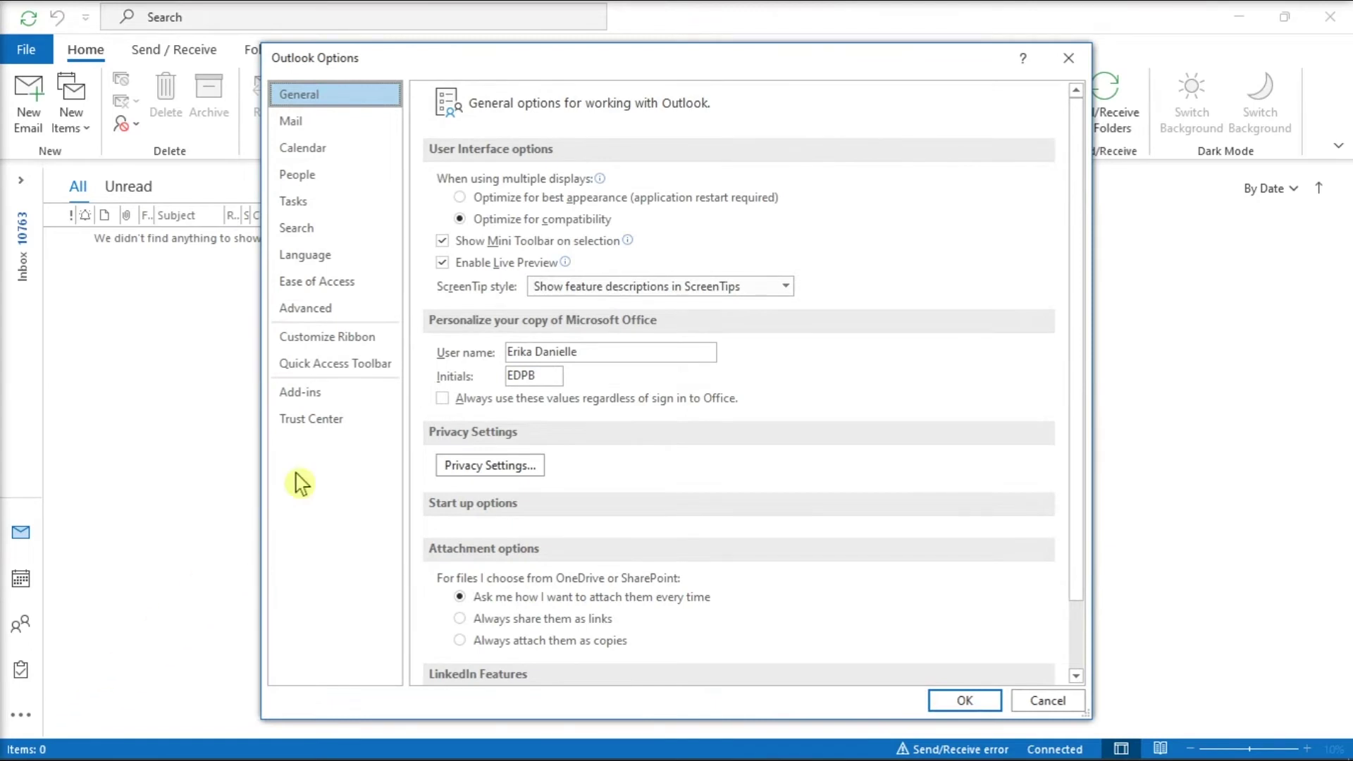
click(343, 401)
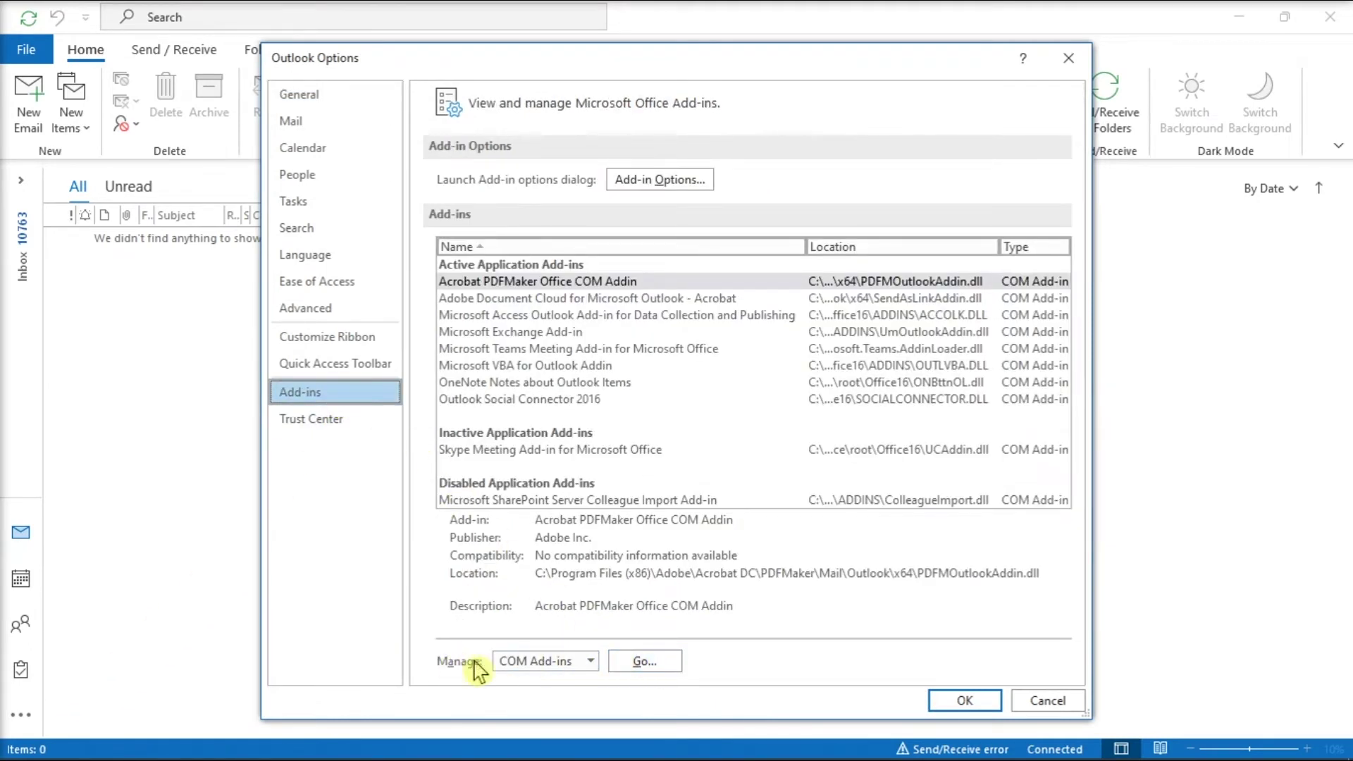
click(638, 667)
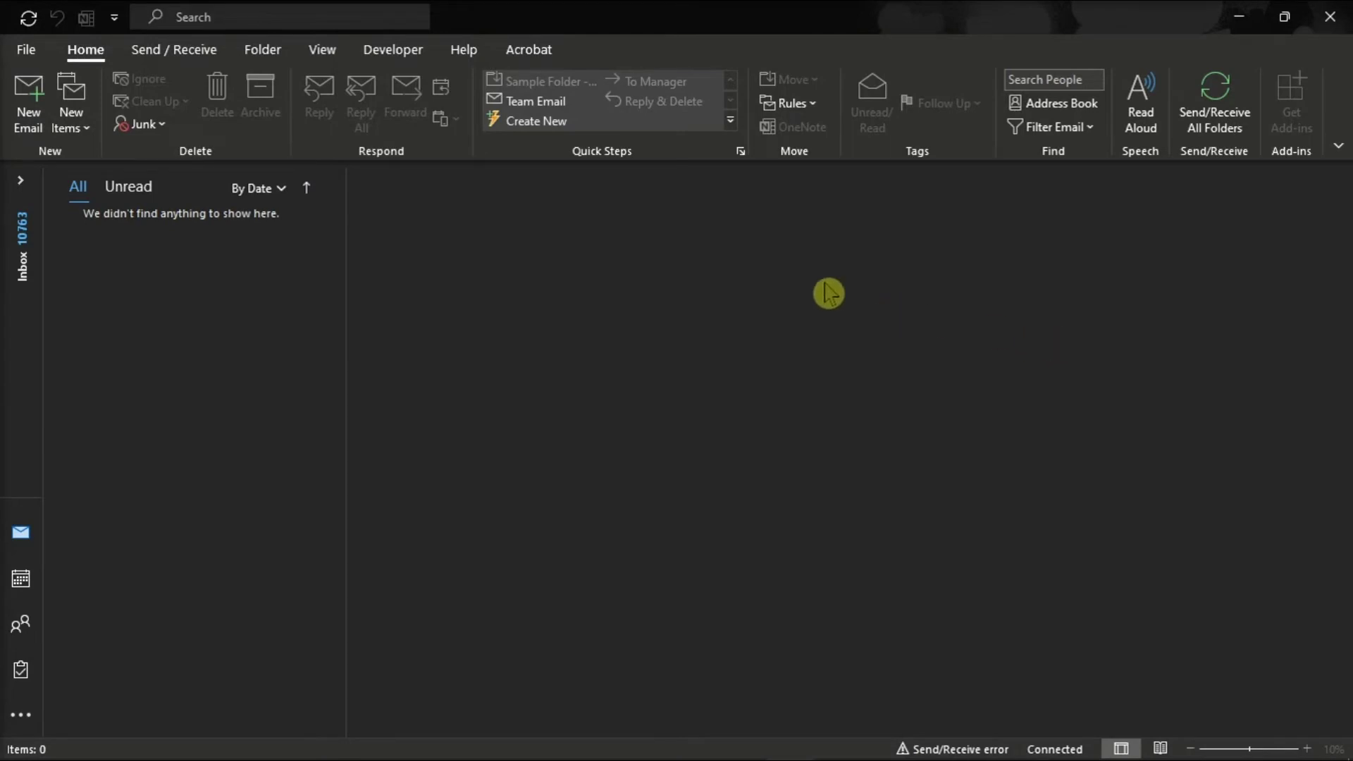
Step: Repair the first email account through Manage Profiles and its Email Accounts list
click(28, 51)
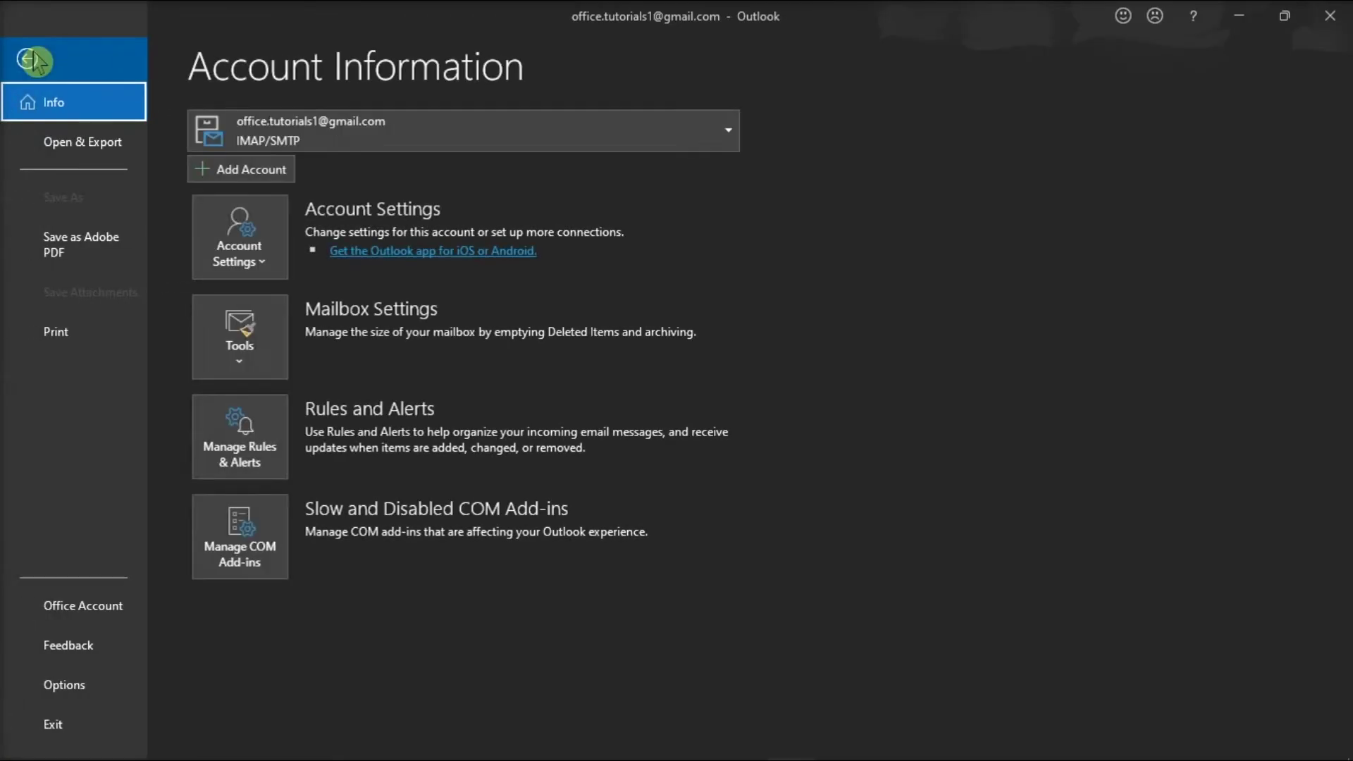
click(239, 237)
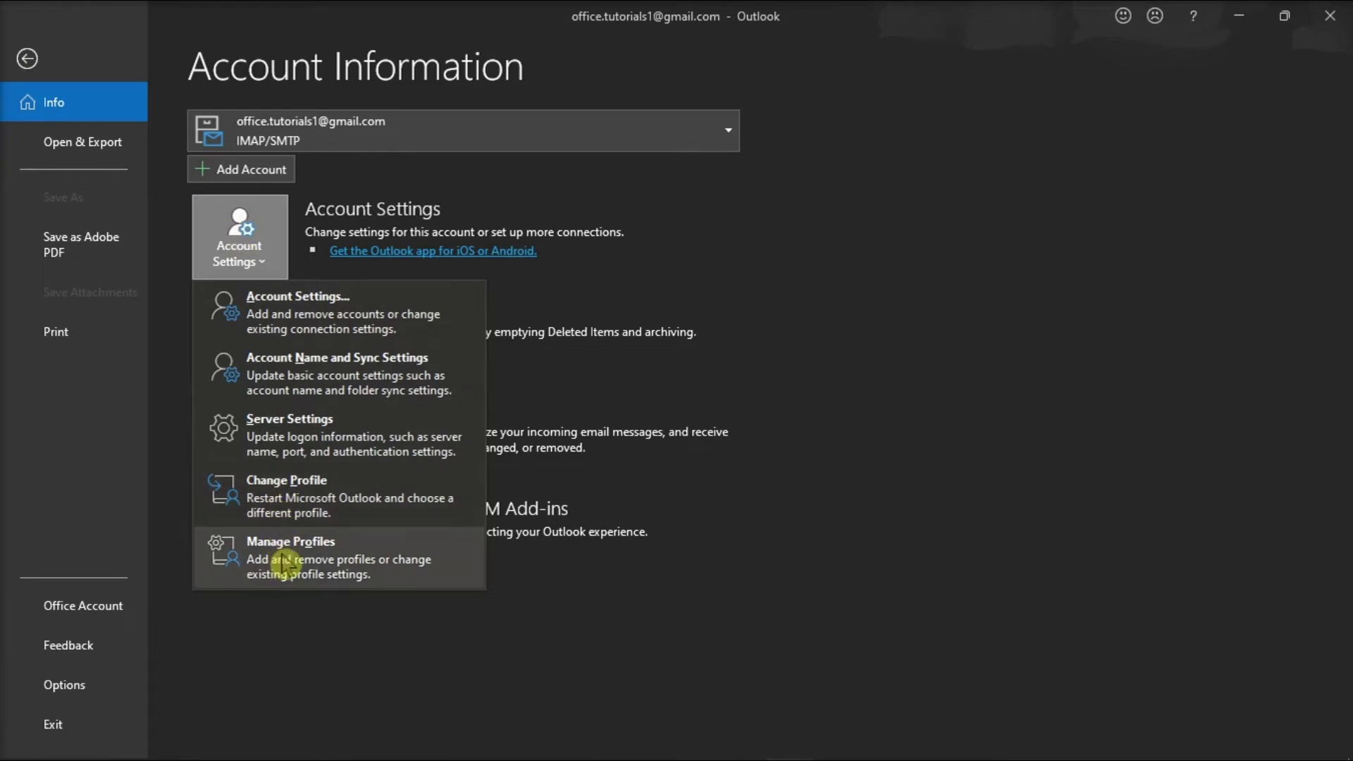
click(356, 564)
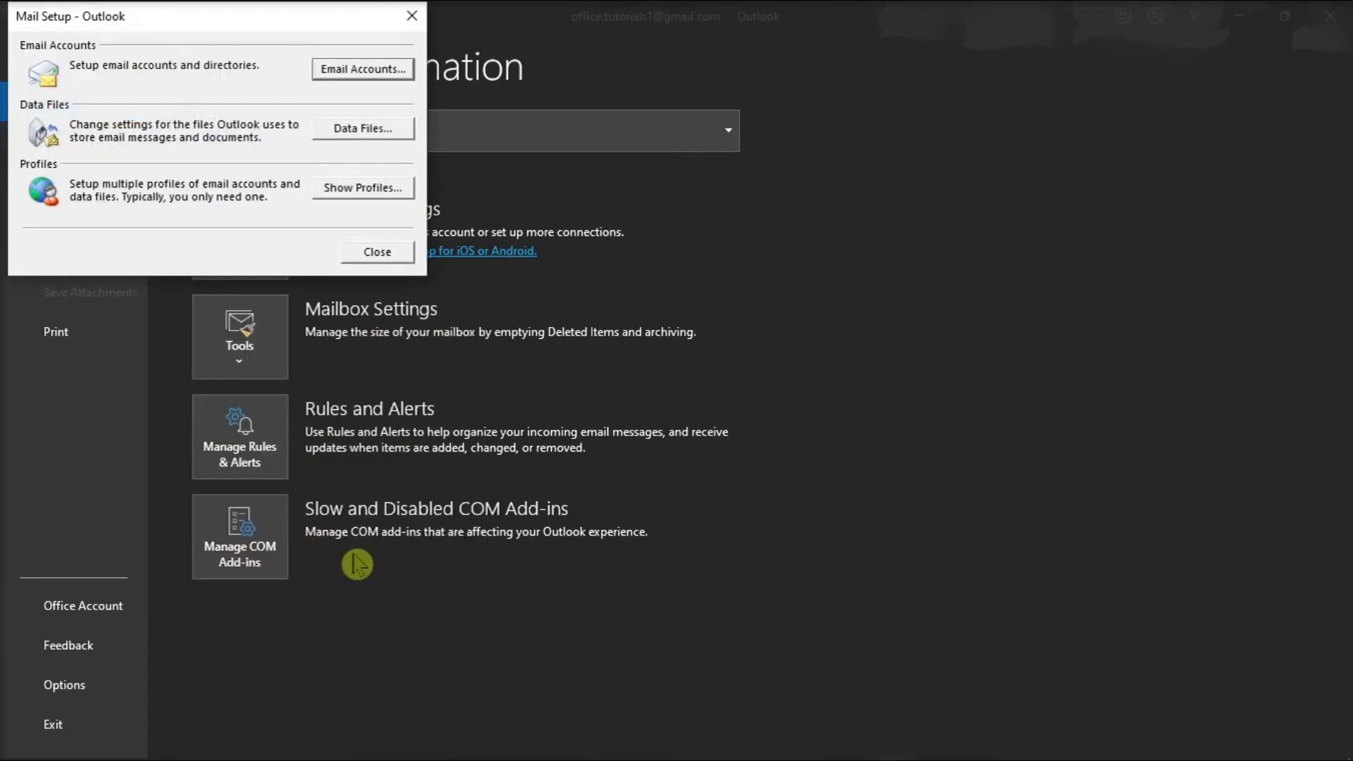
click(362, 70)
drag(340, 30, 737, 127)
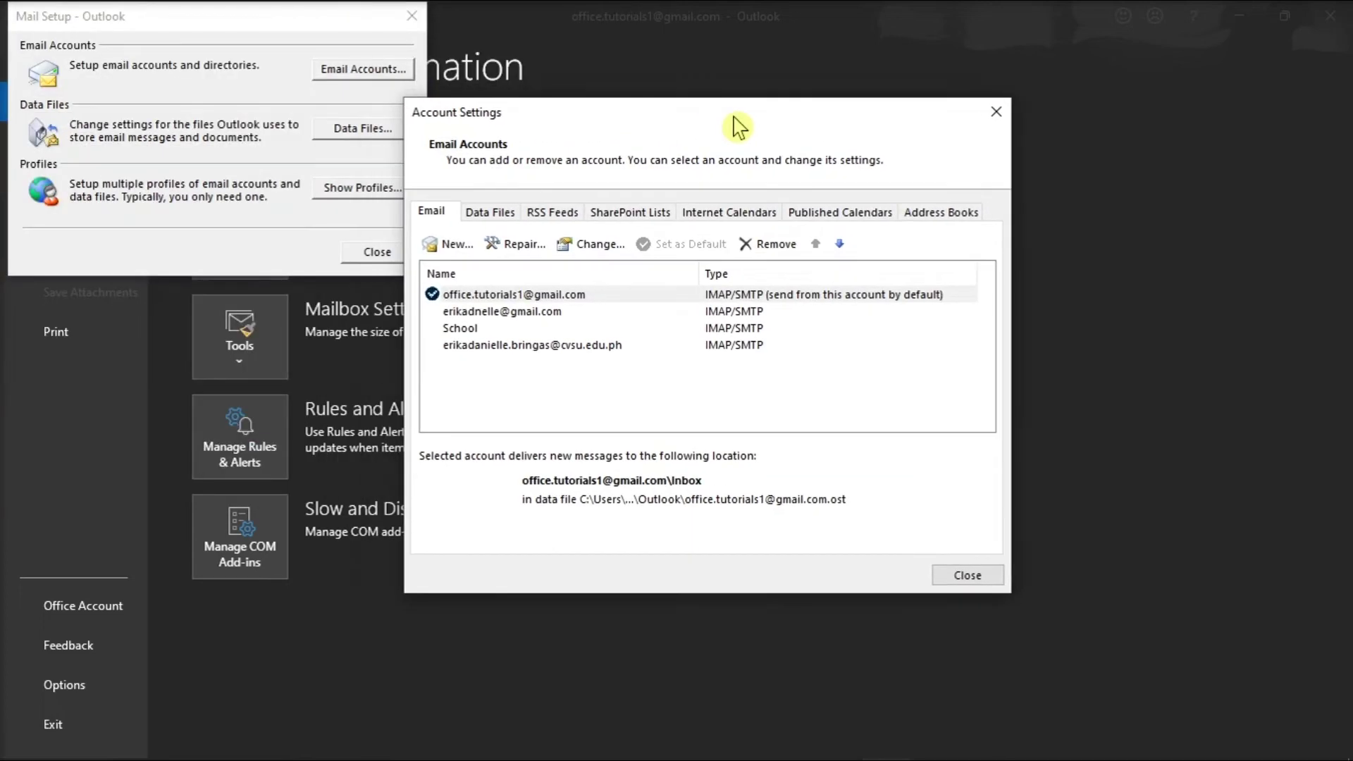
click(520, 296)
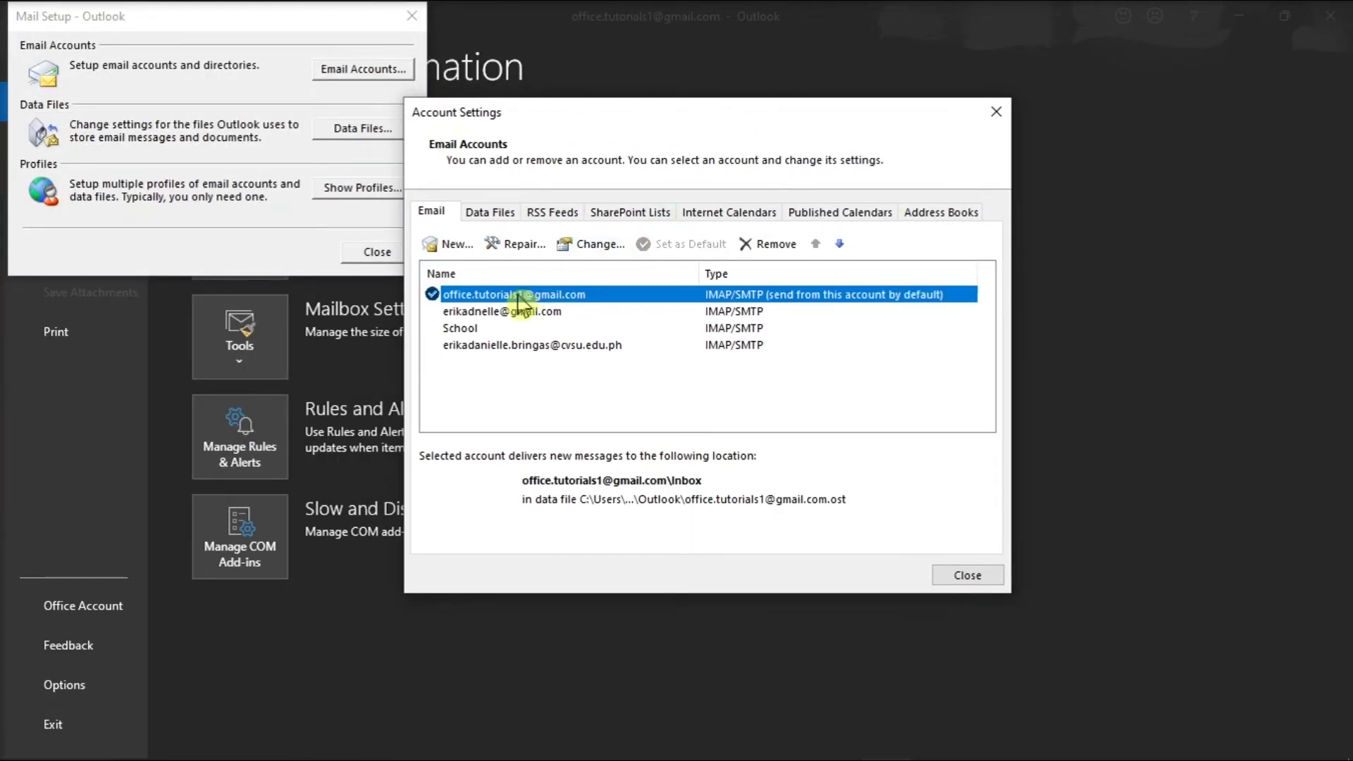
click(514, 246)
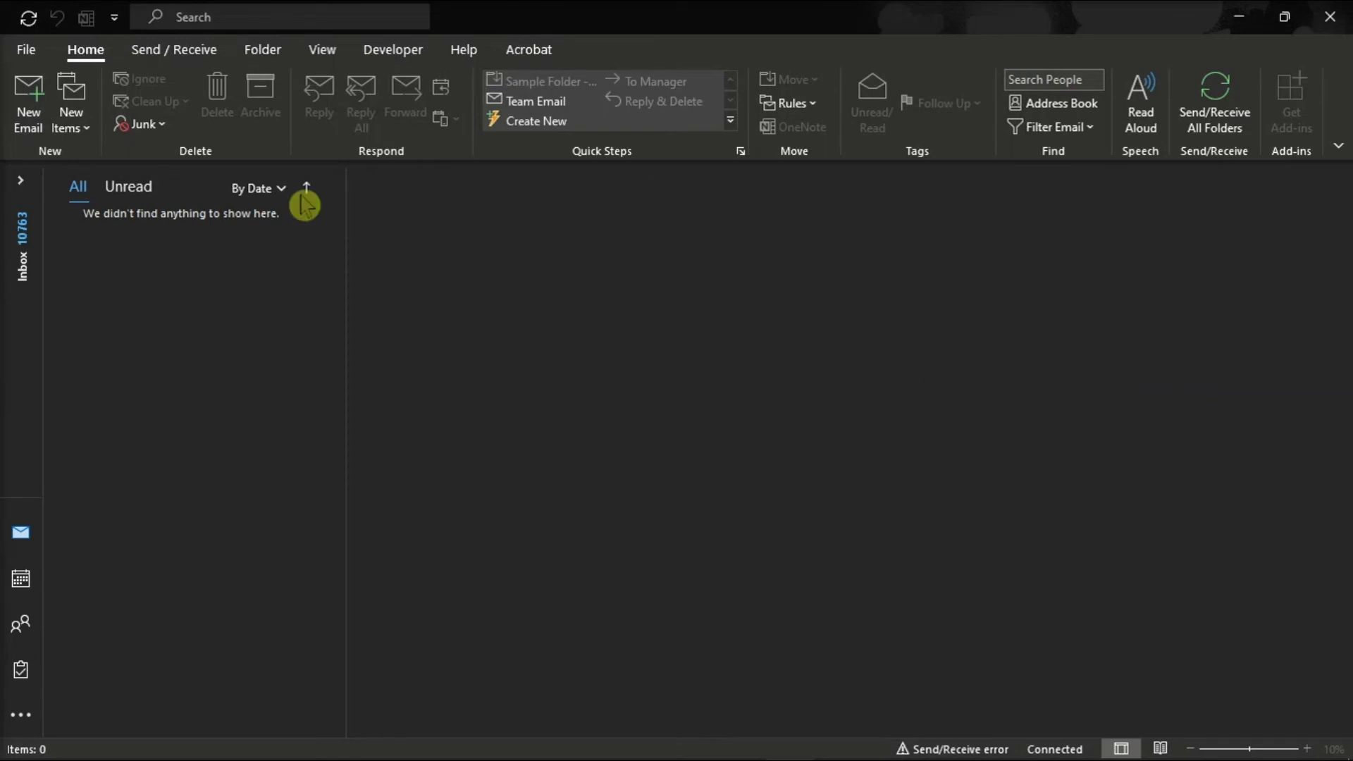
Step: Run Update Now from the Office Account page and confirm version 2108 (Build 14332.20324) is current
click(28, 51)
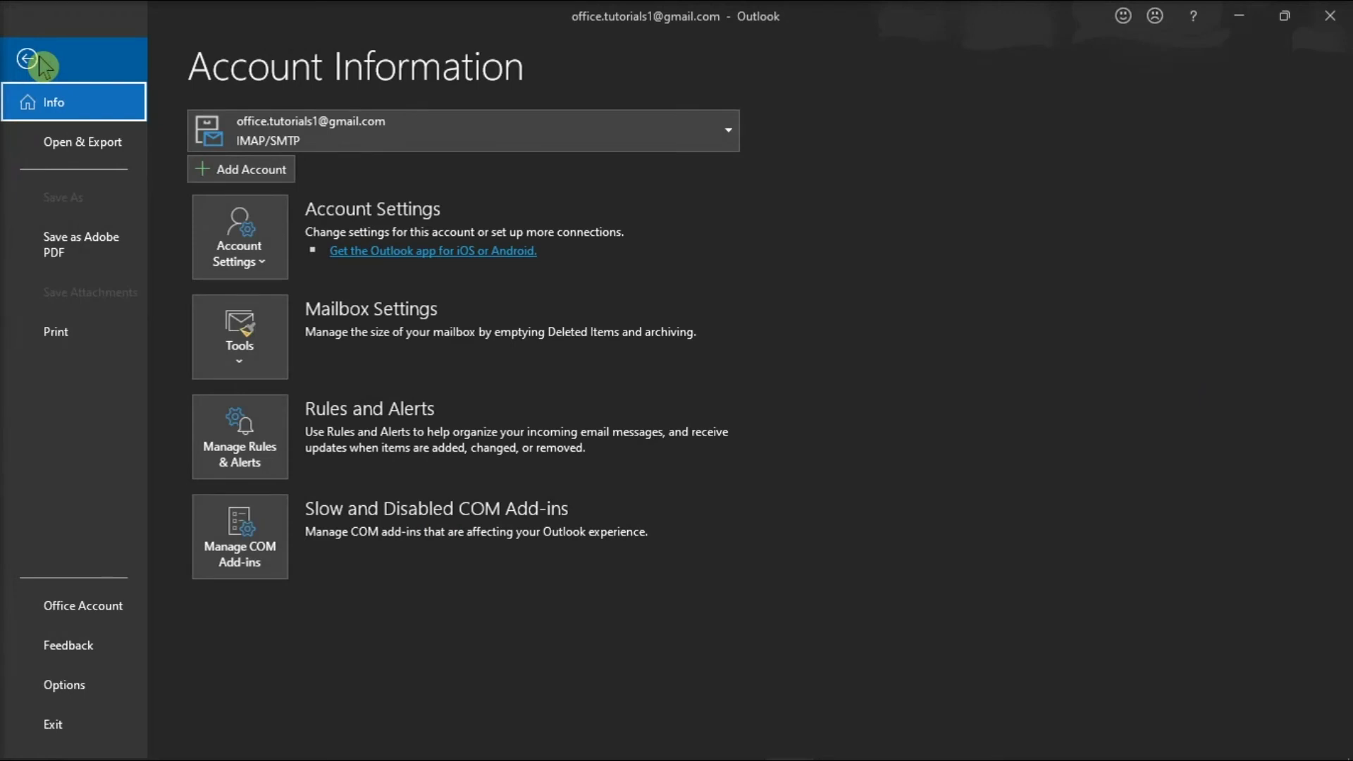
click(102, 612)
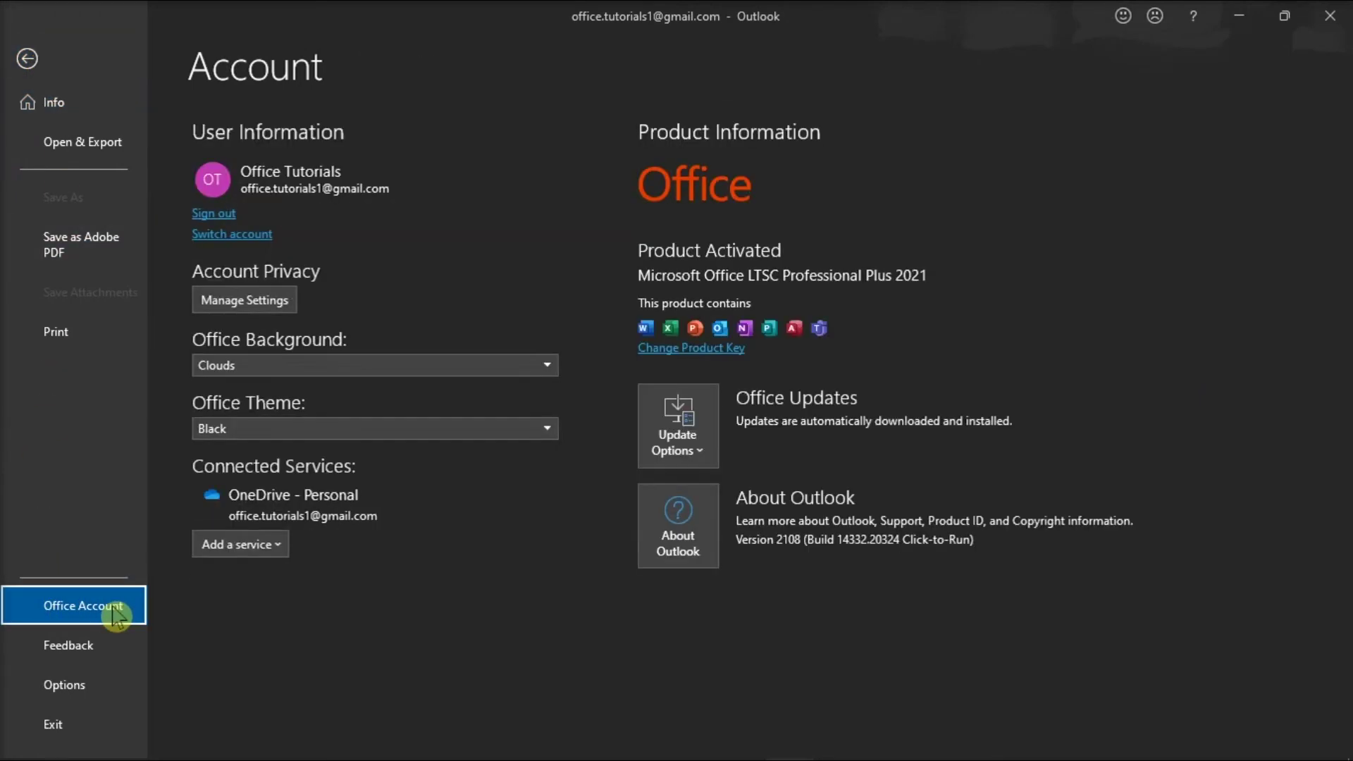
click(695, 442)
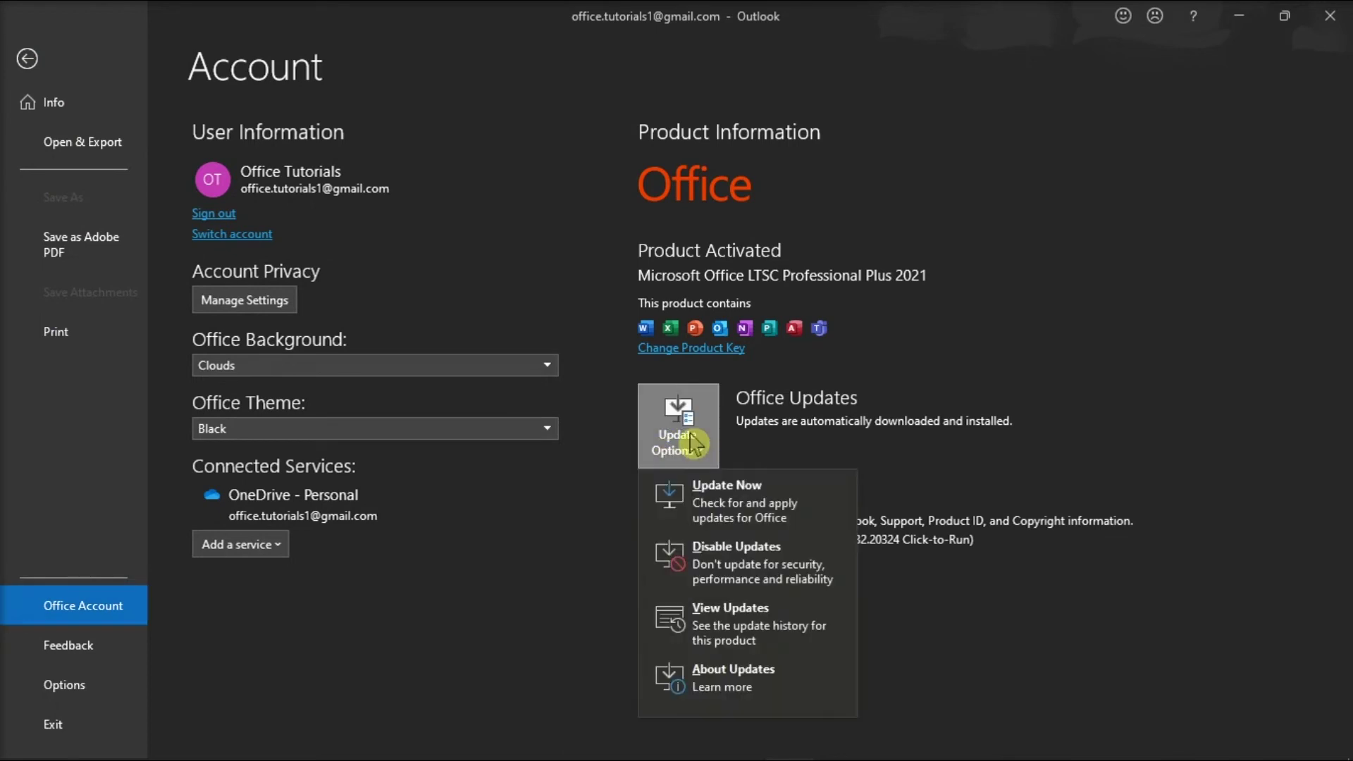
click(765, 509)
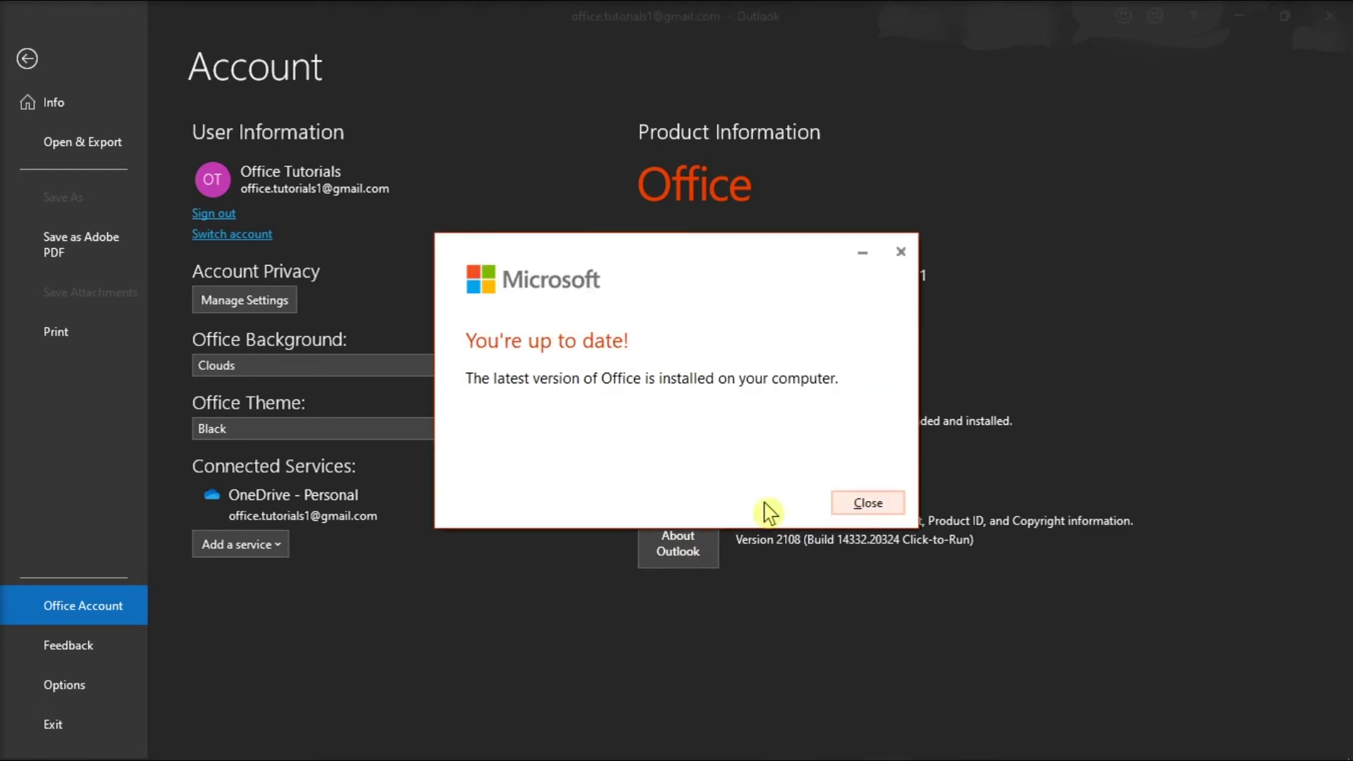
click(868, 504)
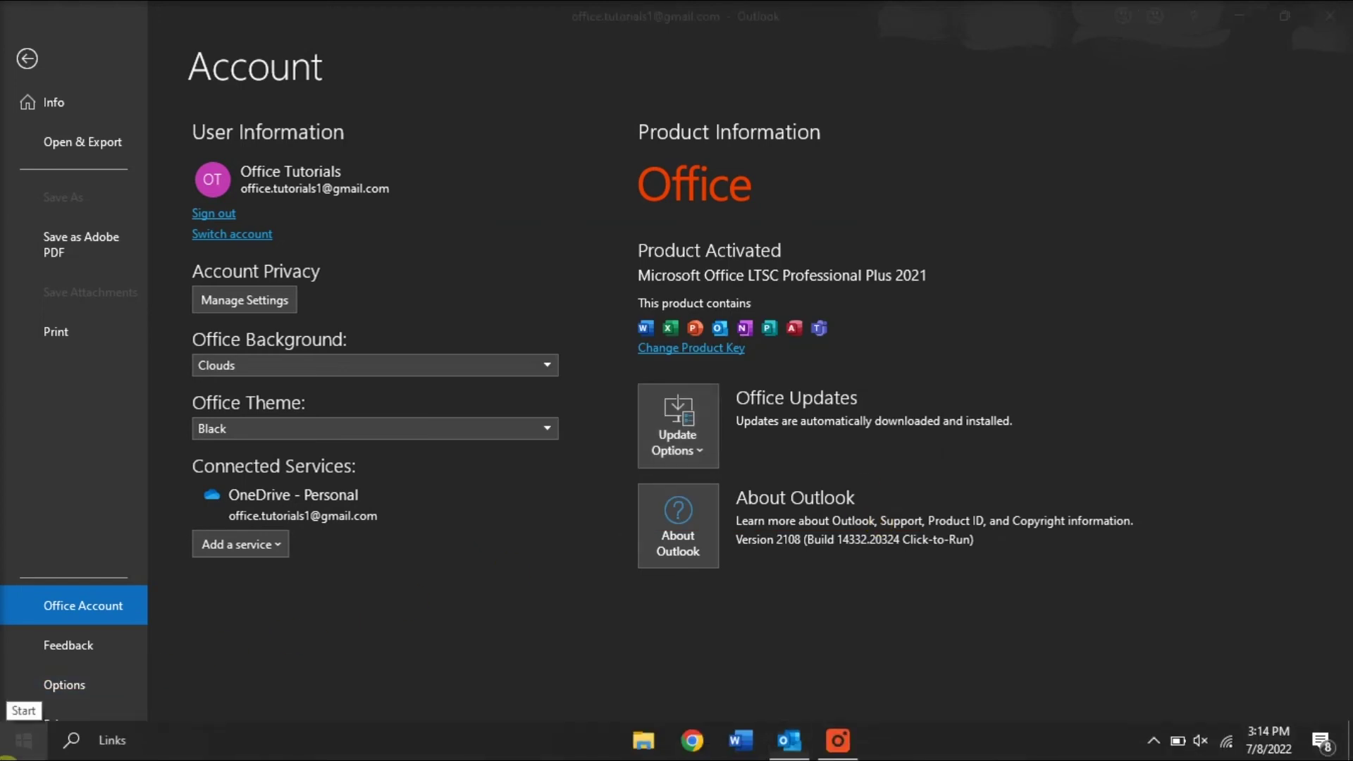
right_click(7, 758)
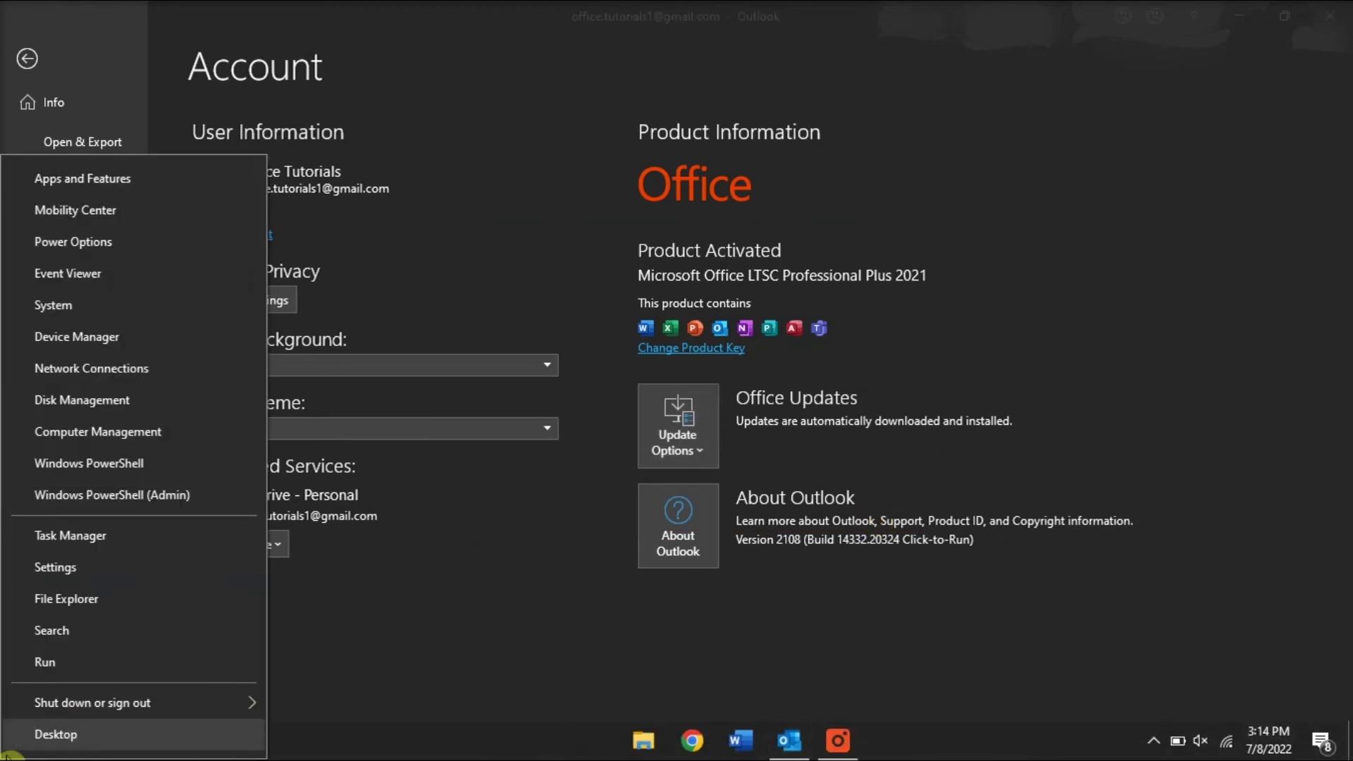
Step: Choose Modify for Microsoft Office LTSC Professional Plus 2021 in Apps and Features to reach Quick Repair
click(99, 180)
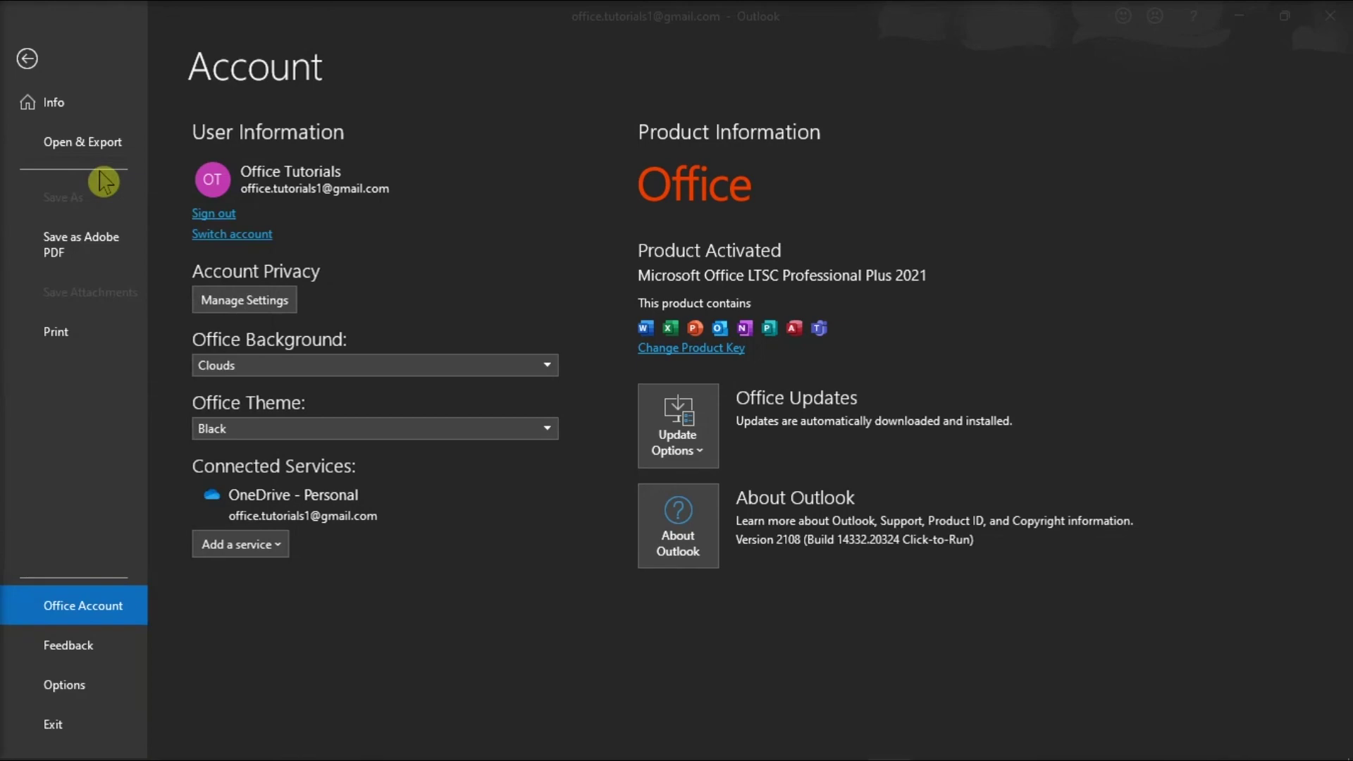
scroll(898, 459, down, 20)
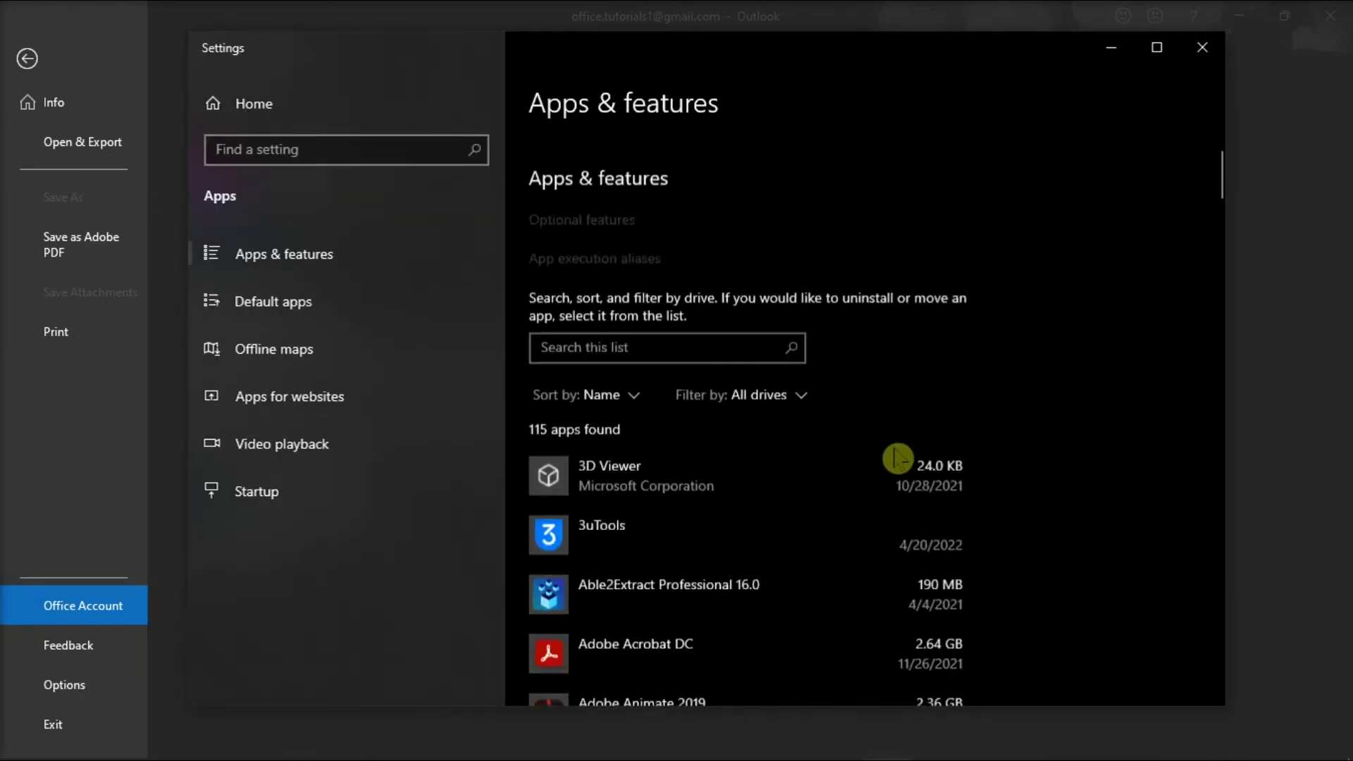
scroll(890, 473, down, 10)
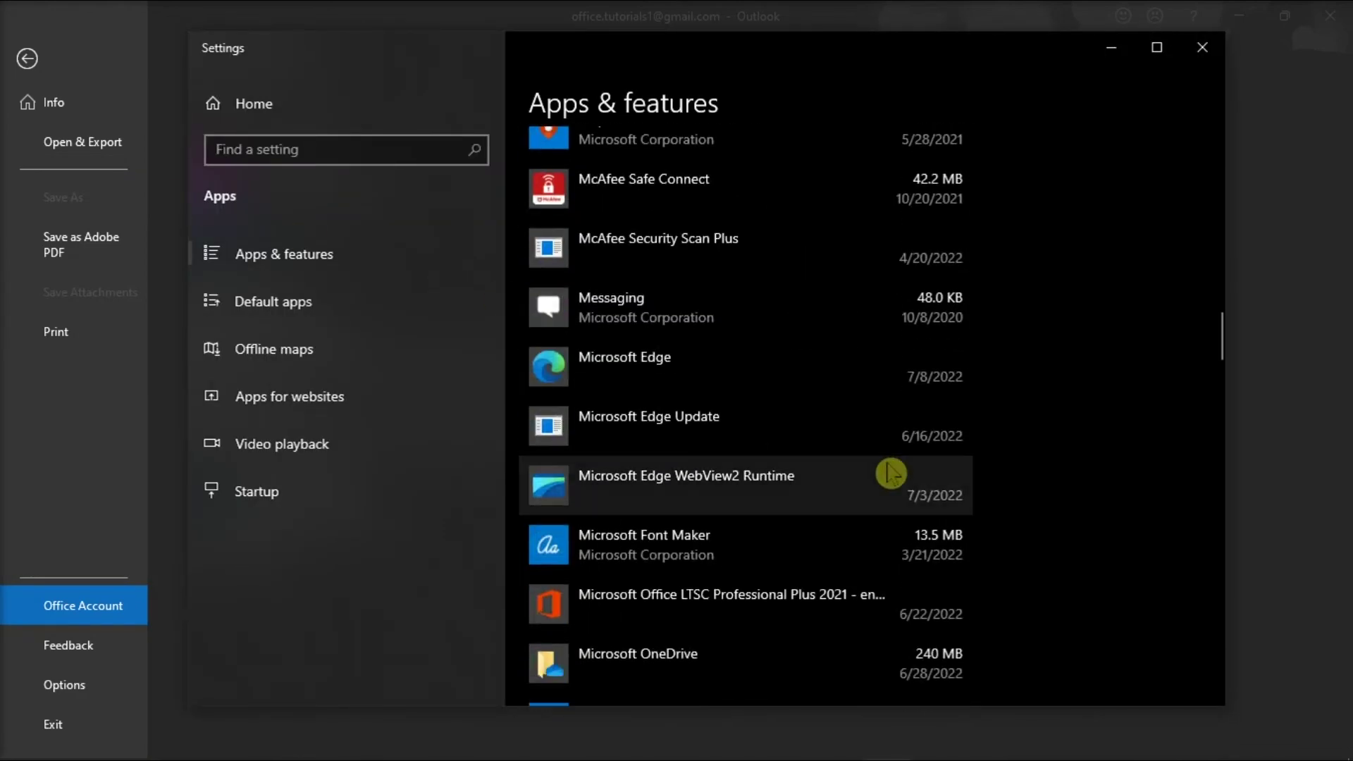
click(794, 510)
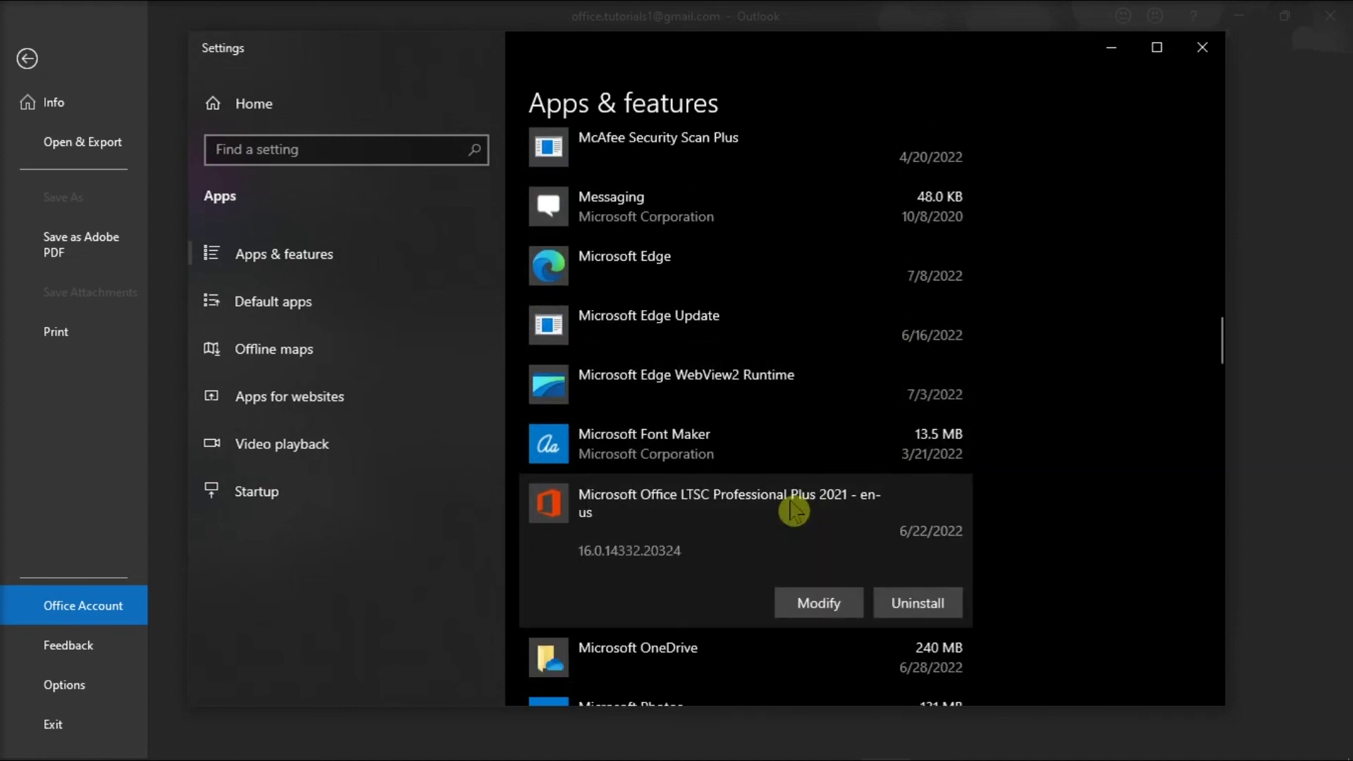
click(820, 603)
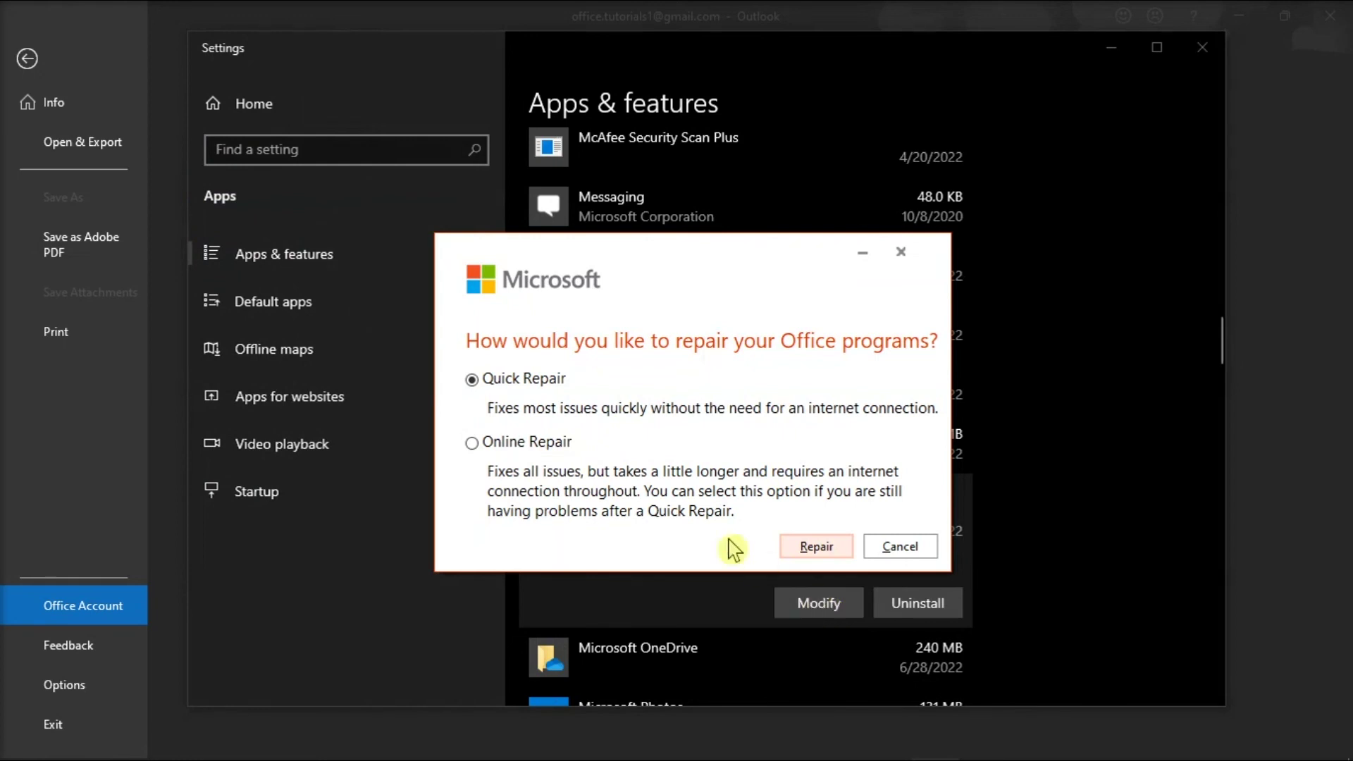